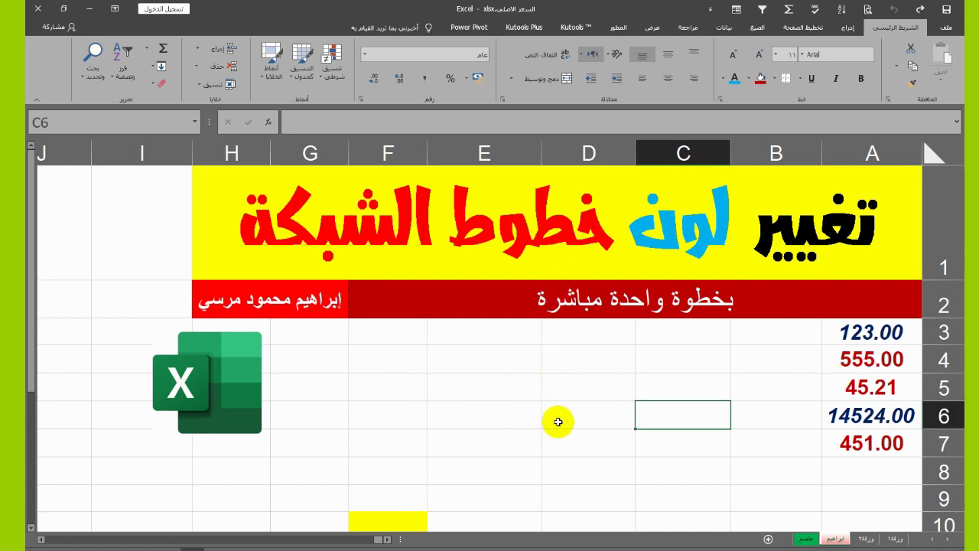
left_click(485, 434)
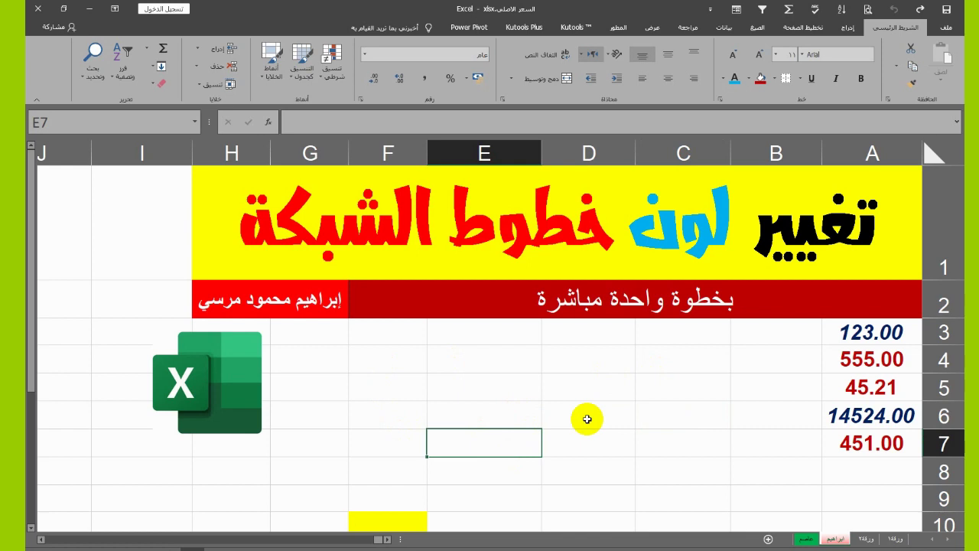
left_click(554, 394)
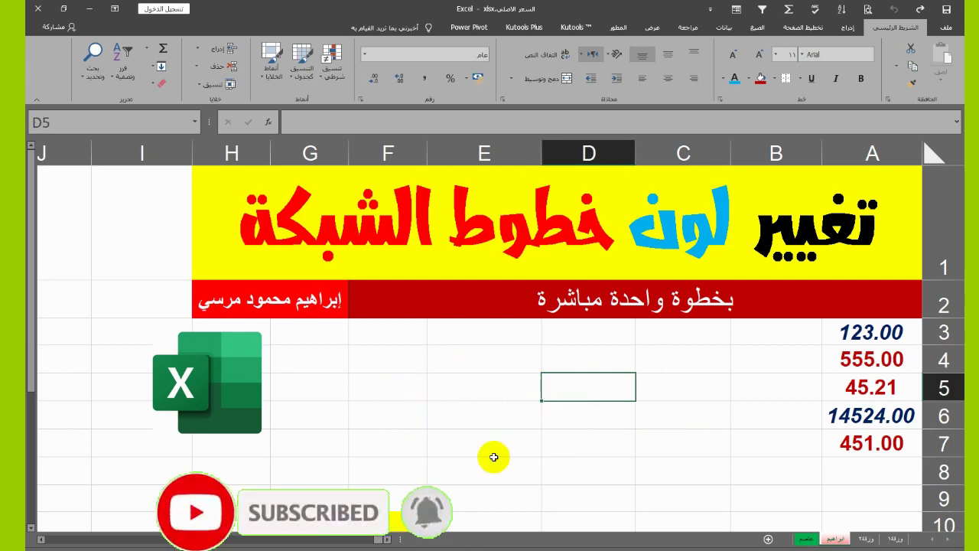
left_click(472, 408)
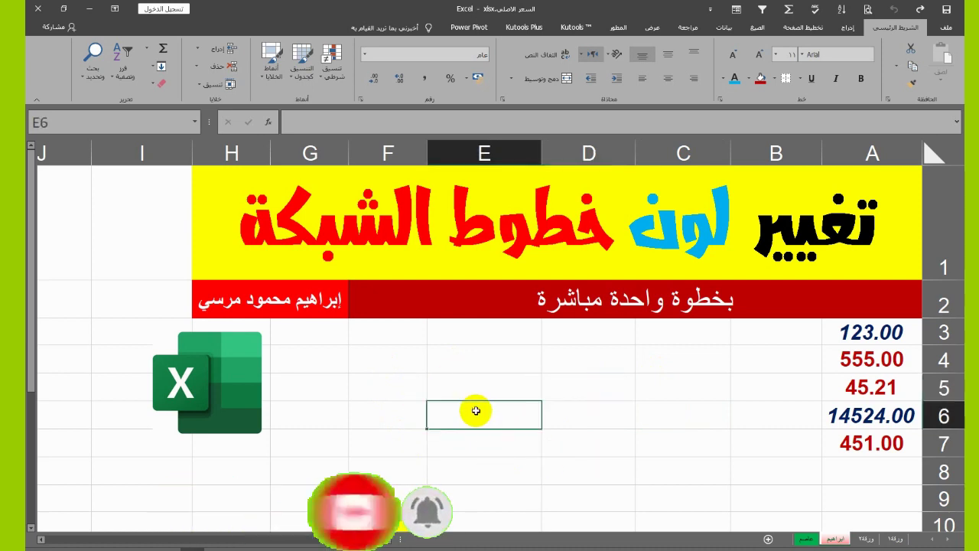
left_click(637, 408)
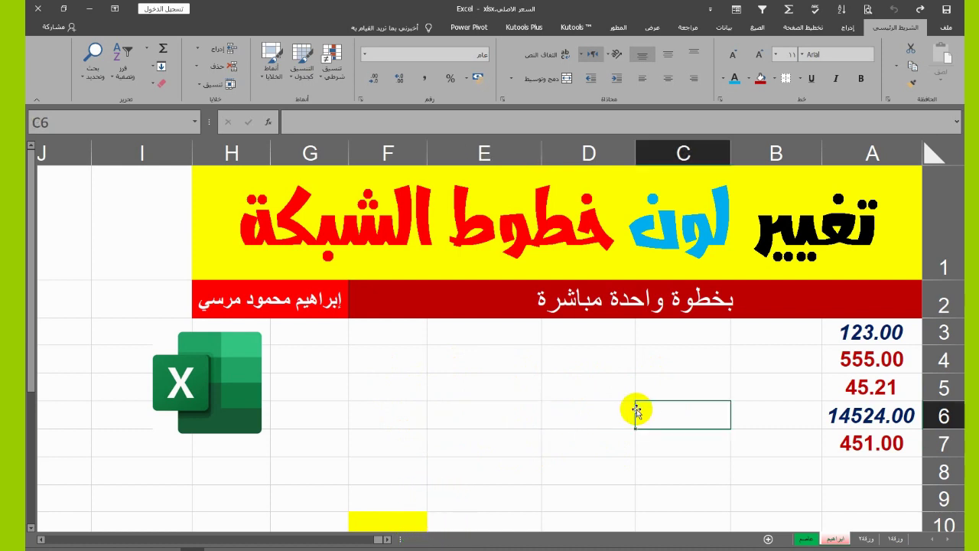
Switch to the green-tabbed sheet and open the advanced Excel options at the display settings for this worksheet.
left_click(806, 538)
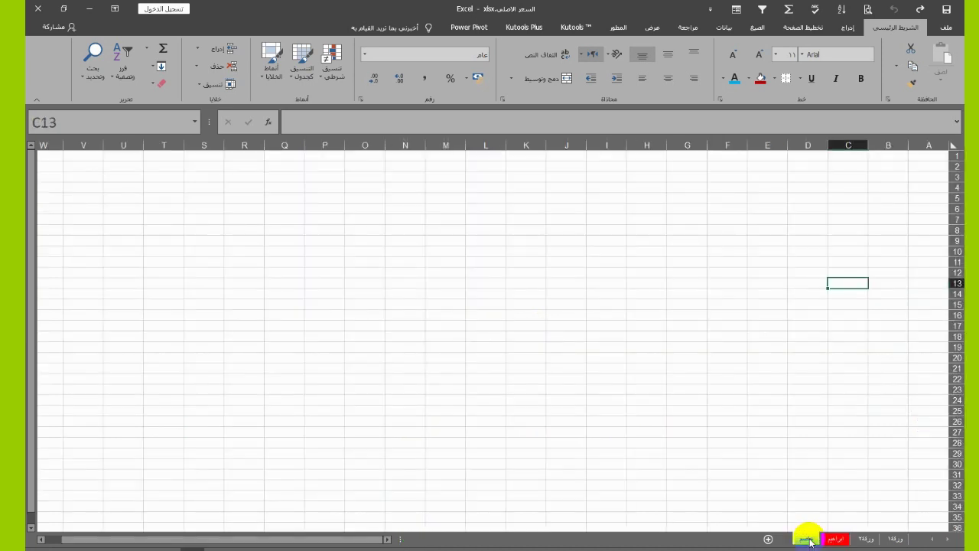
left_click_drag(764, 228, 520, 385)
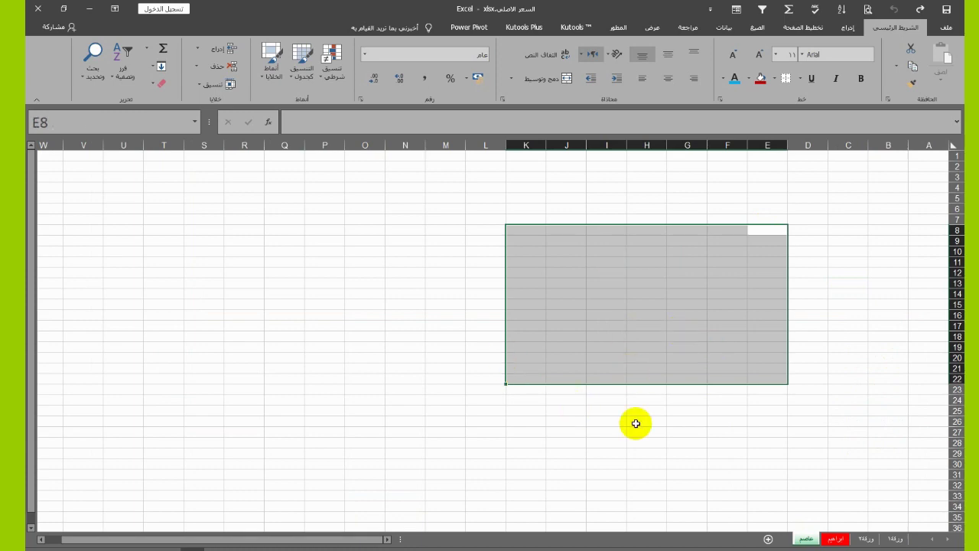
left_click(824, 280)
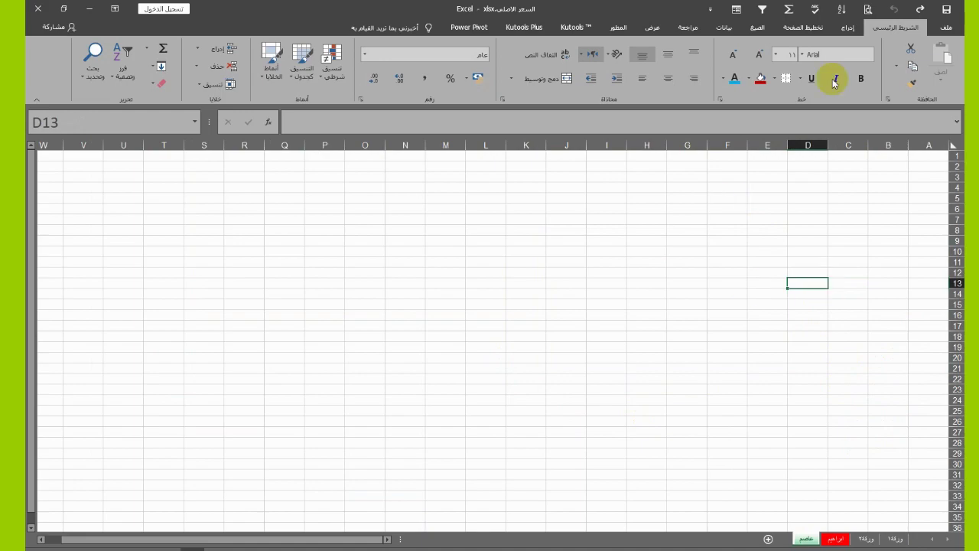
left_click(946, 28)
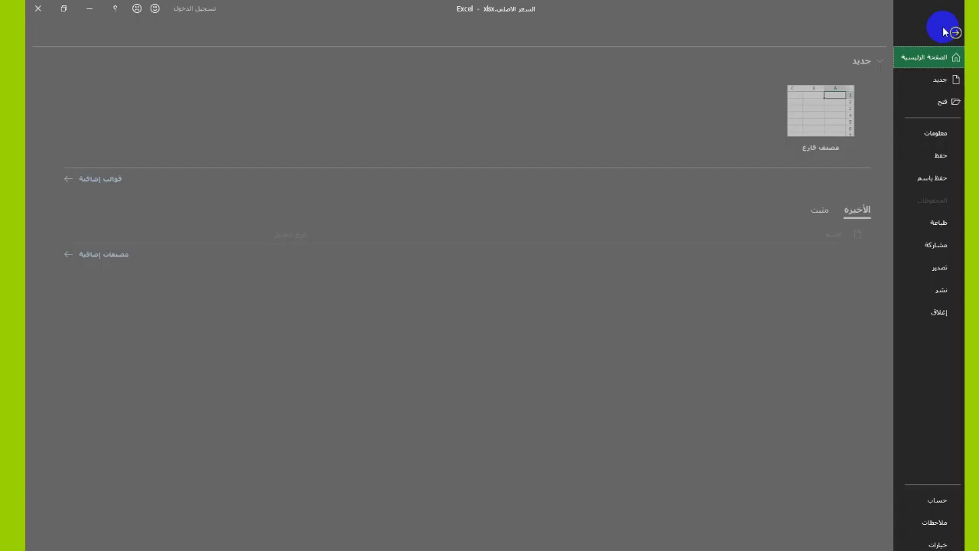
left_click(943, 544)
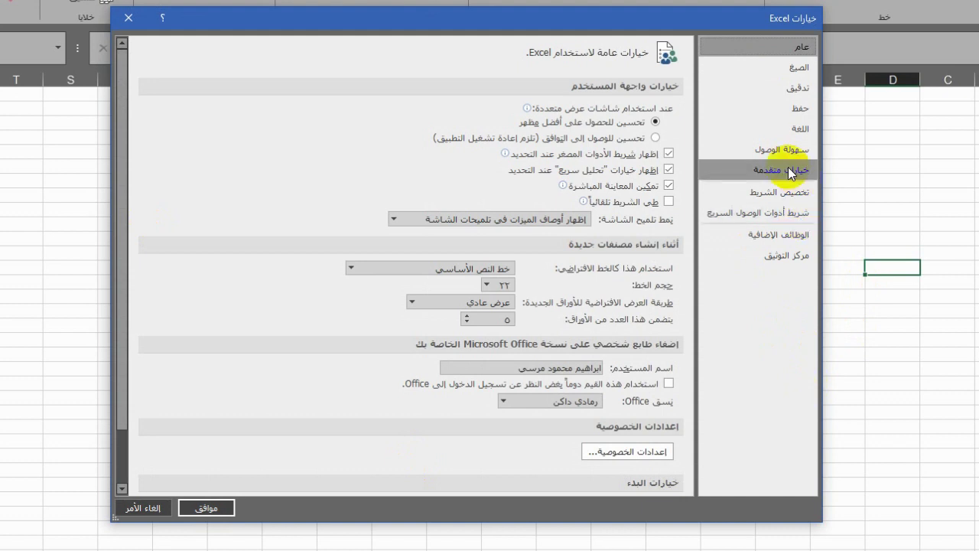
left_click(746, 174)
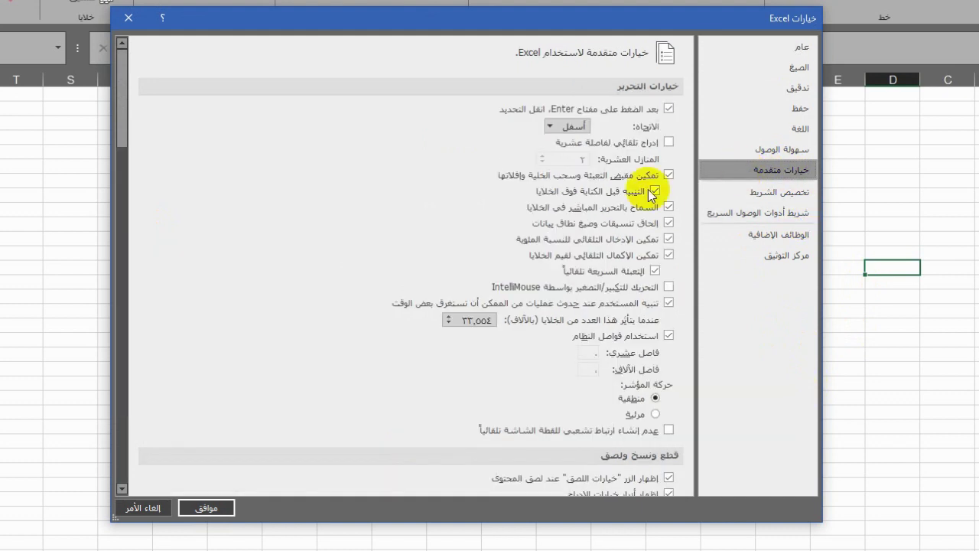
left_click_drag(118, 110, 102, 313)
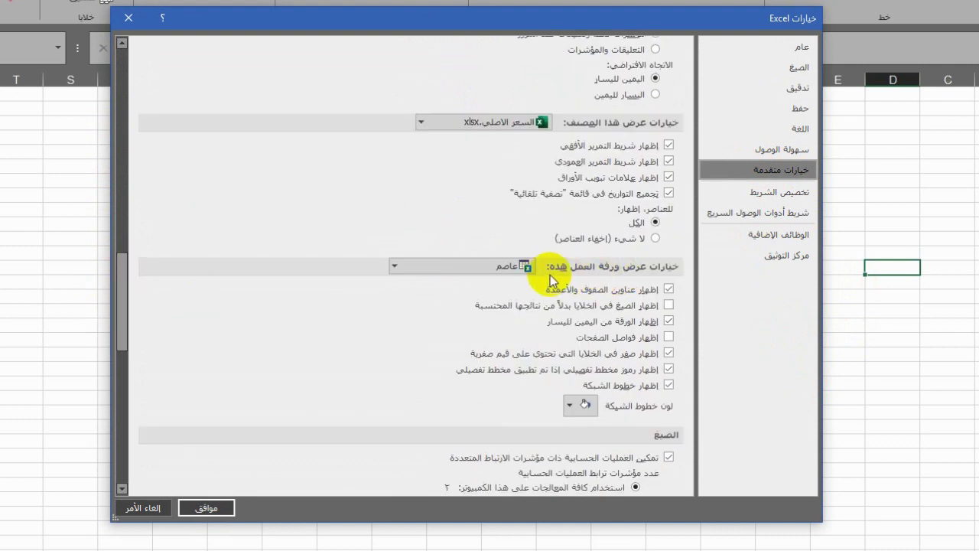
Keep the green-tabbed sheet as the target worksheet, set its gridline color to red and apply the options.
left_click(393, 268)
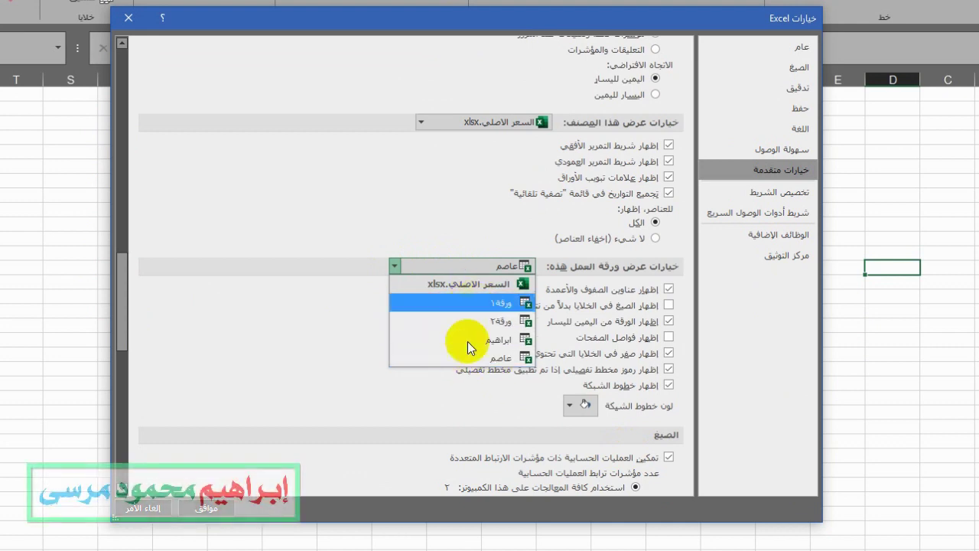
left_click(366, 345)
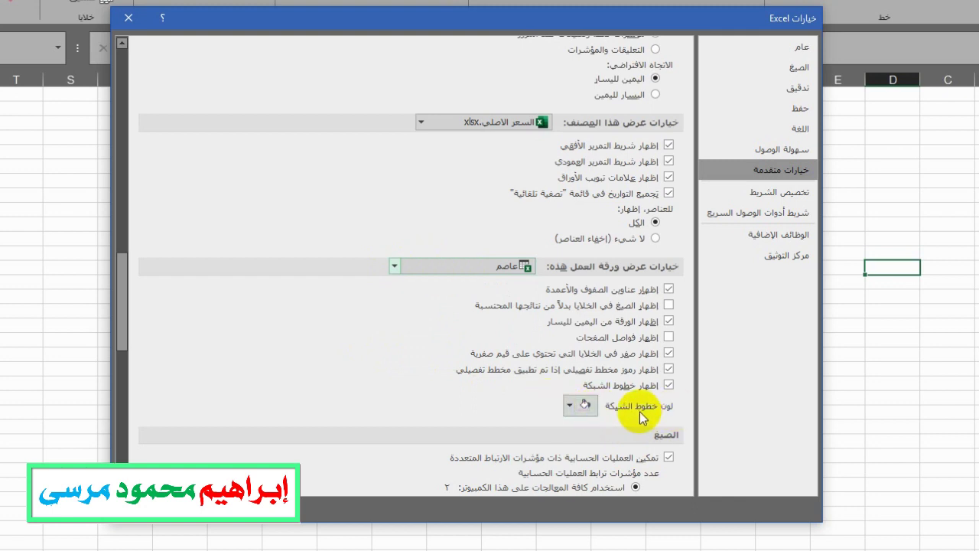
left_click(568, 411)
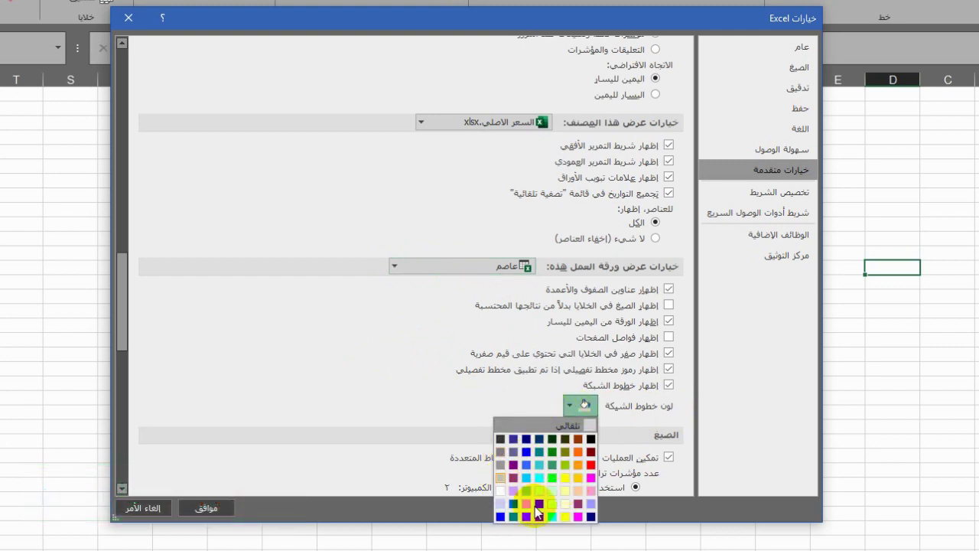
left_click(592, 469)
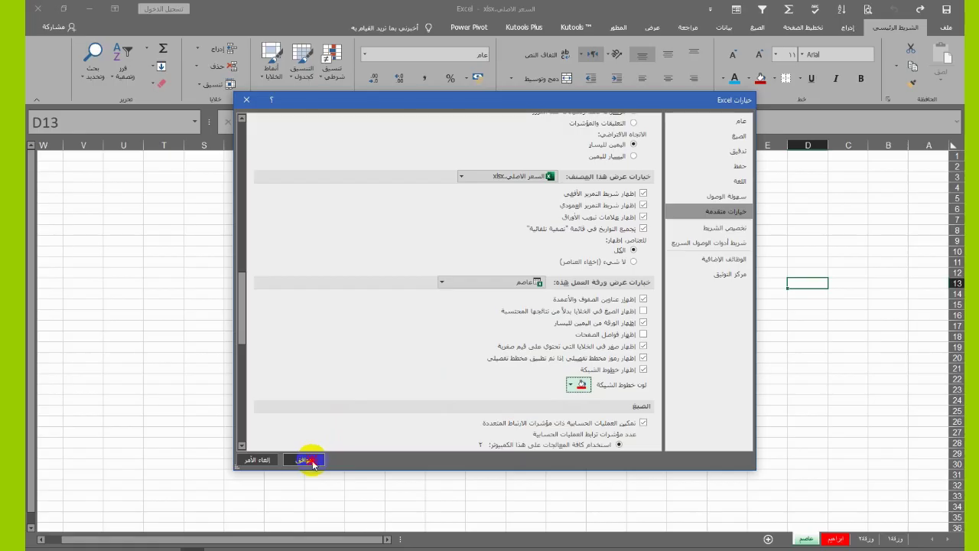
left_click(220, 511)
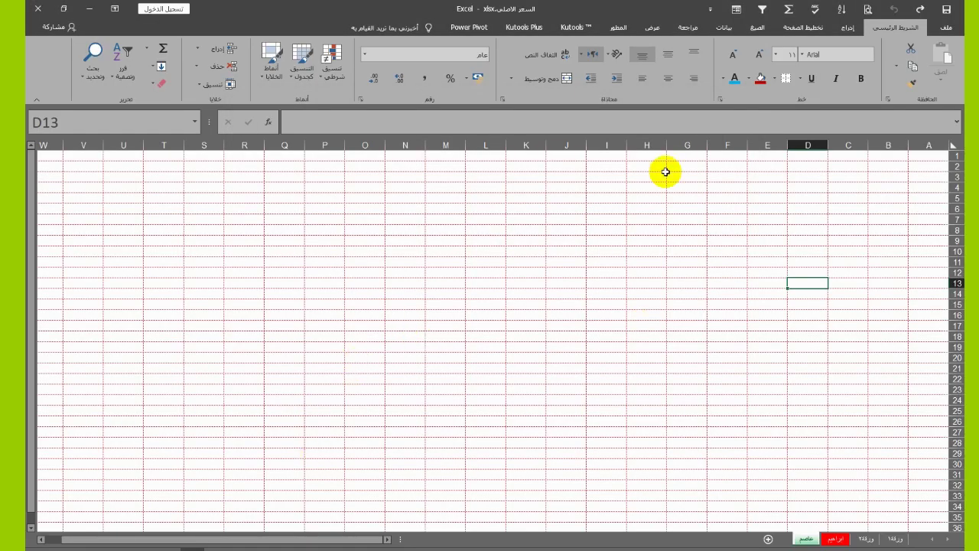
left_click(929, 165)
scroll(776, 279, "up", 4)
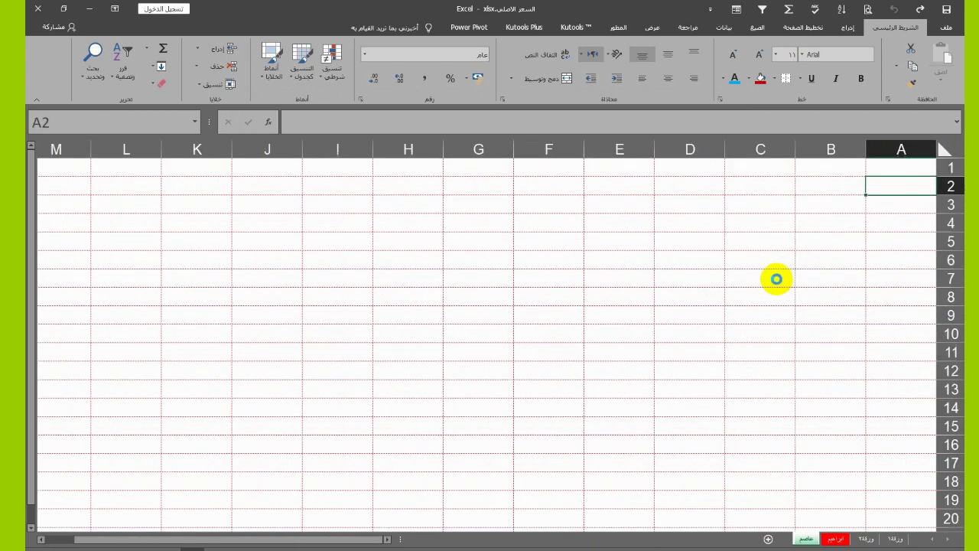
scroll(776, 279, "up", 4)
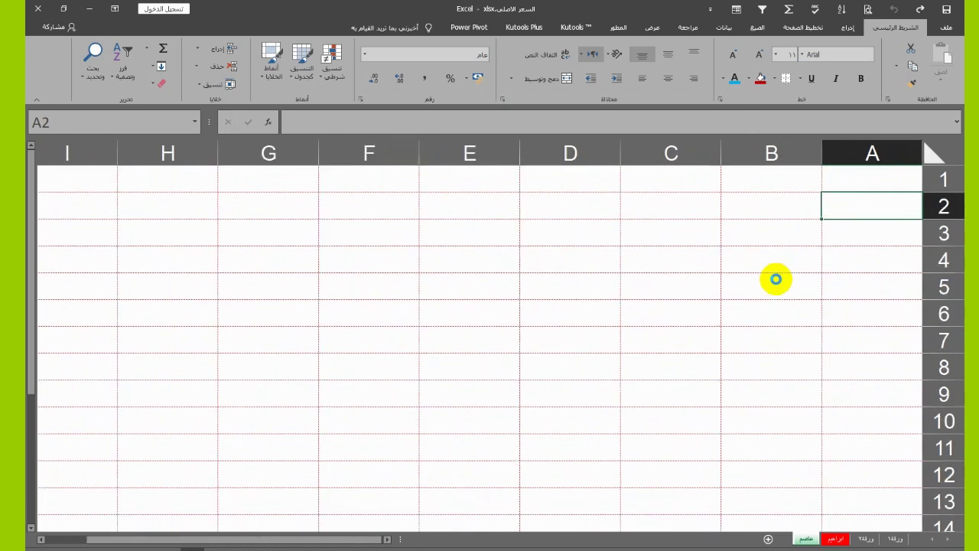
scroll(576, 303, "up", 1)
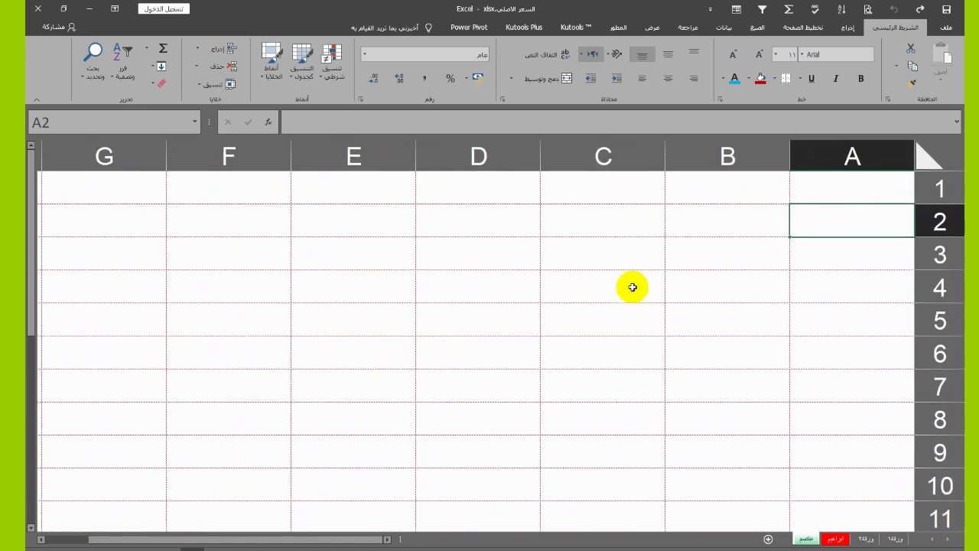
Switch to the red-tabbed sheet and open the advanced Excel options at its worksheet display settings.
left_click(833, 539)
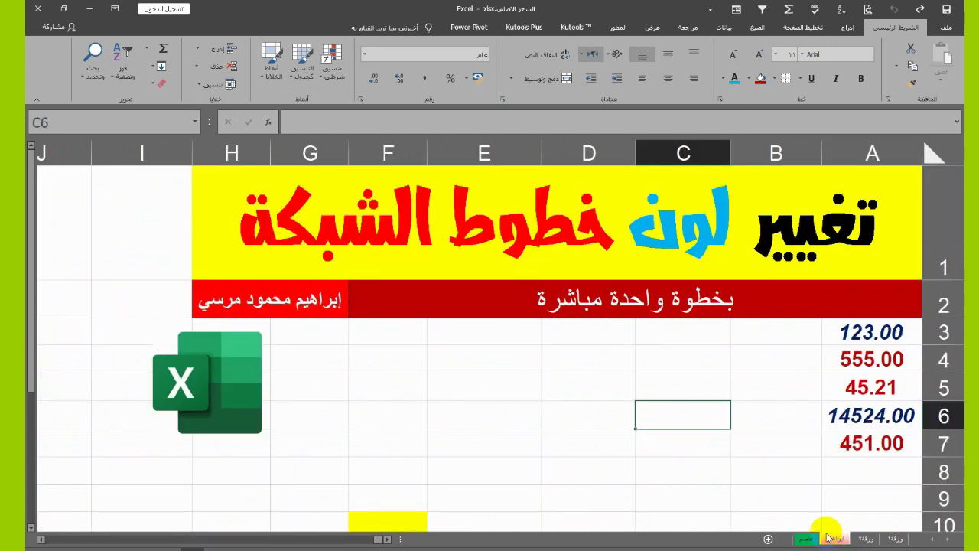
left_click_drag(466, 359, 710, 465)
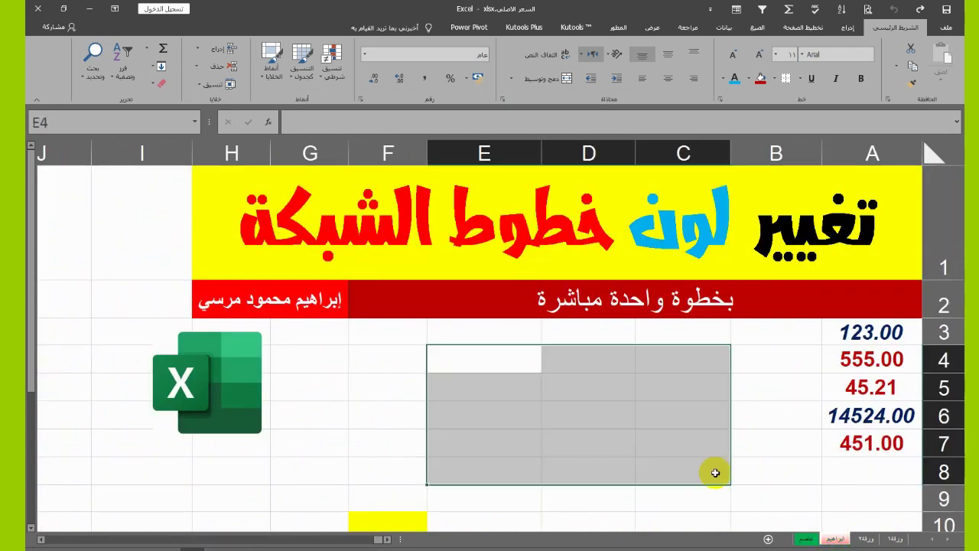
left_click(581, 397)
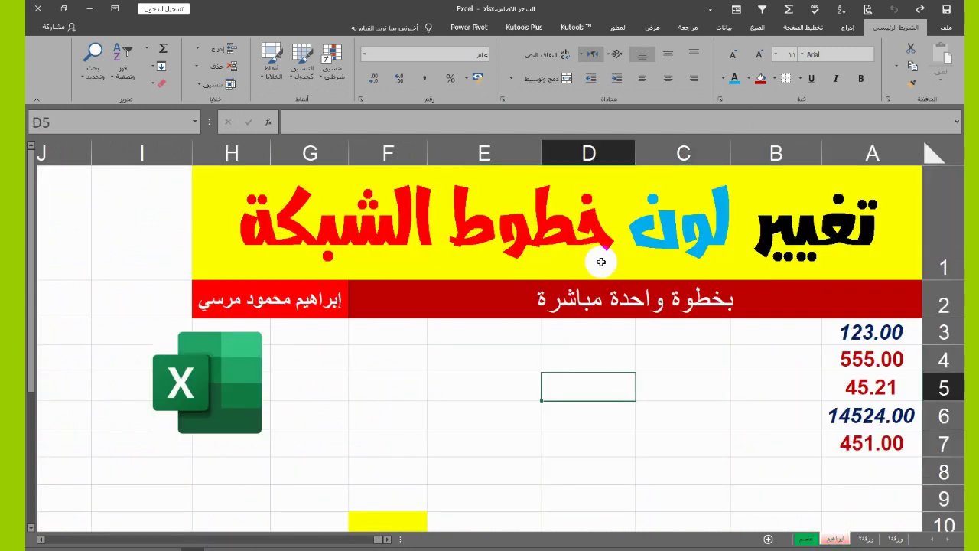
left_click(943, 29)
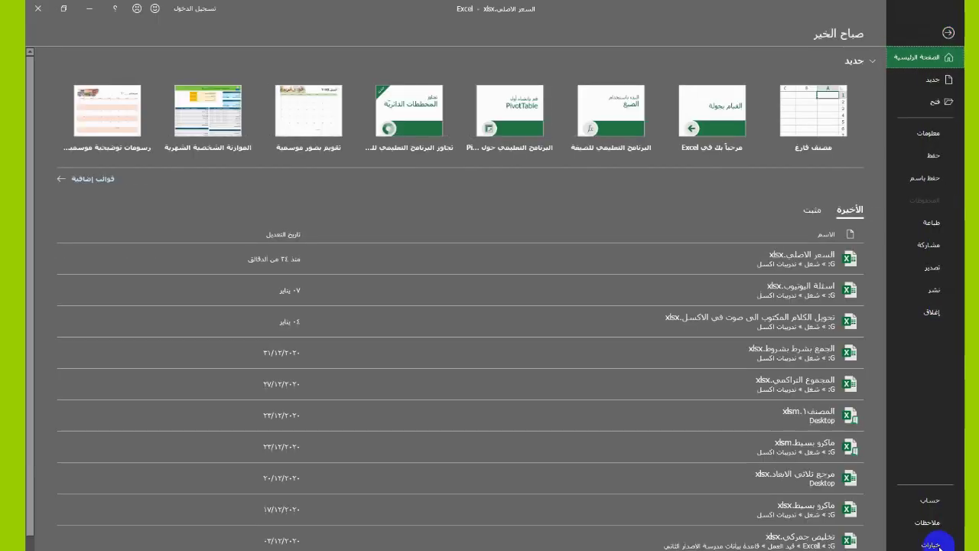
key("Escape")
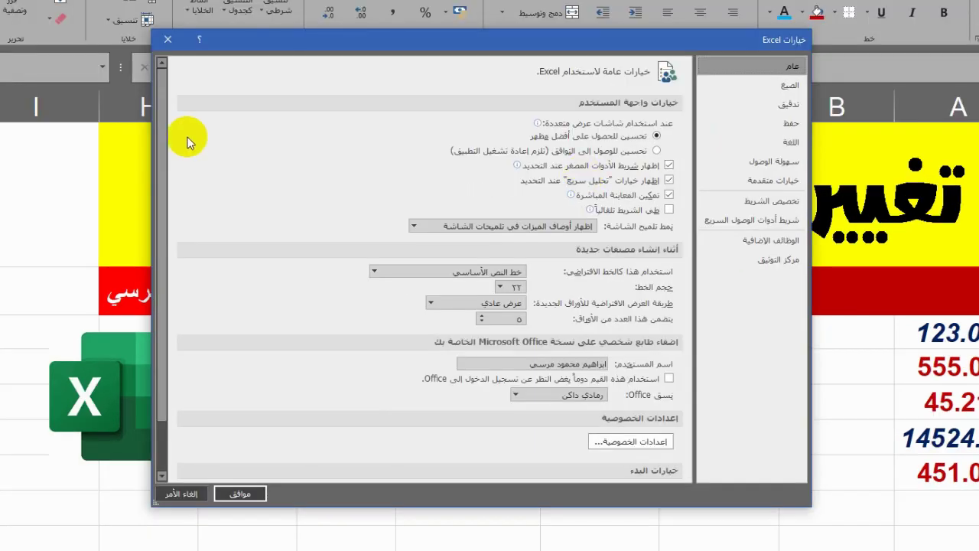
left_click(751, 186)
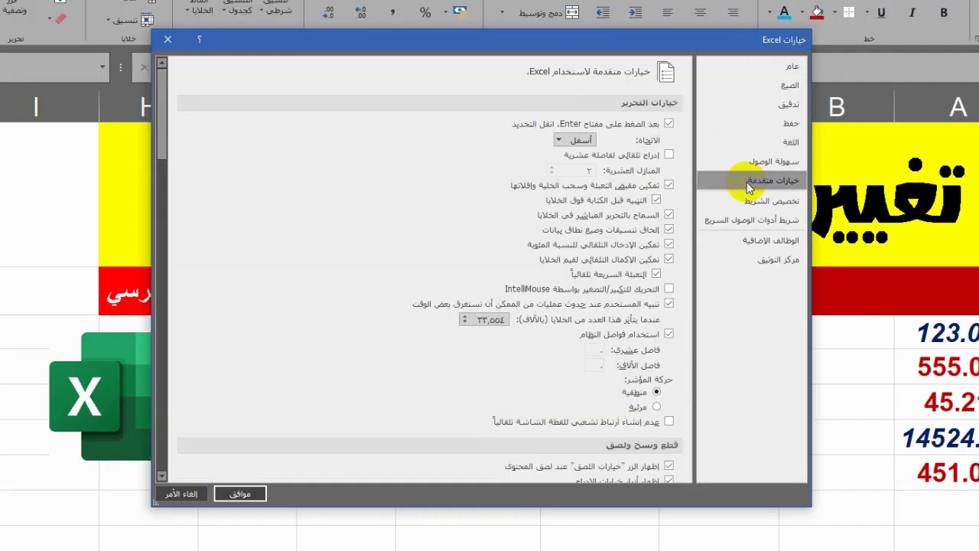
left_click_drag(164, 121, 157, 310)
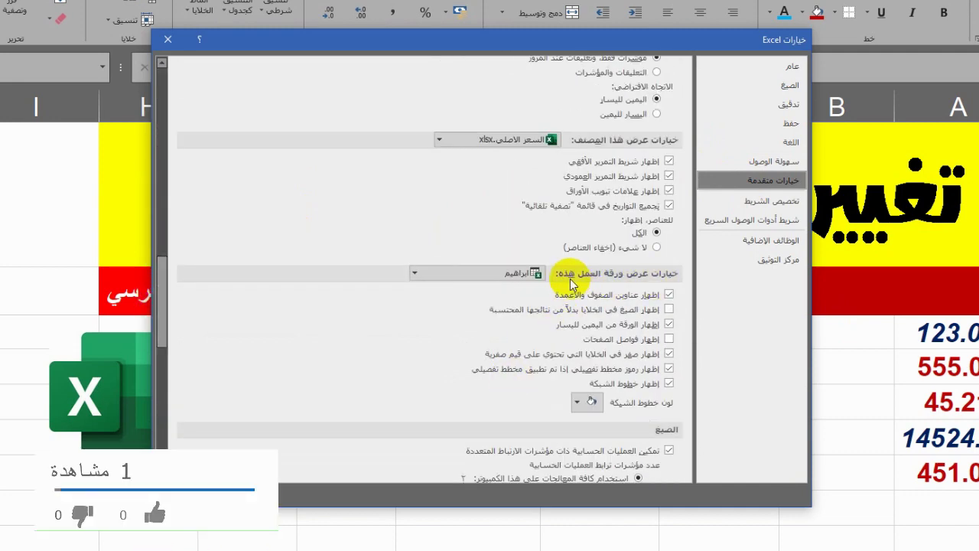
Choose the red-tabbed sheet as the target worksheet, set its gridline color to sea green and apply the options.
left_click(414, 274)
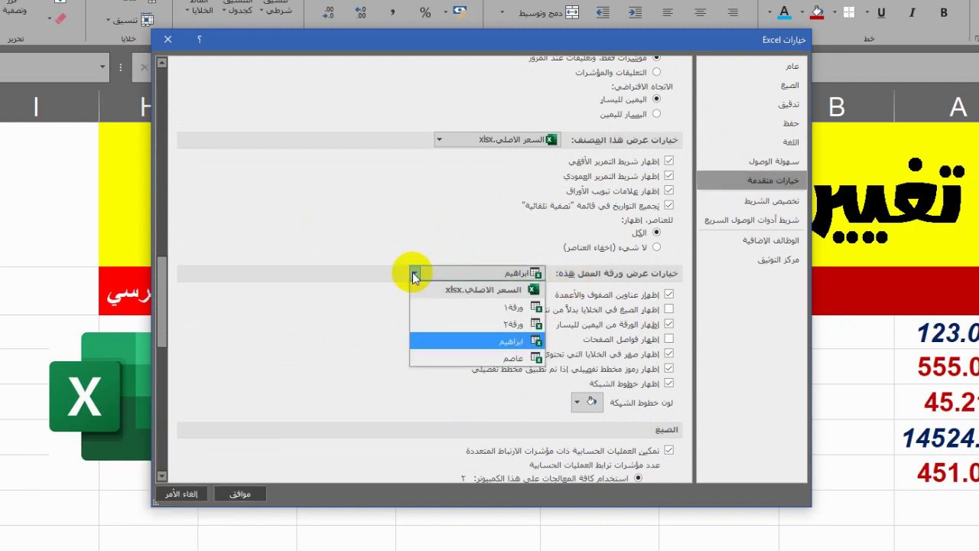
left_click(451, 342)
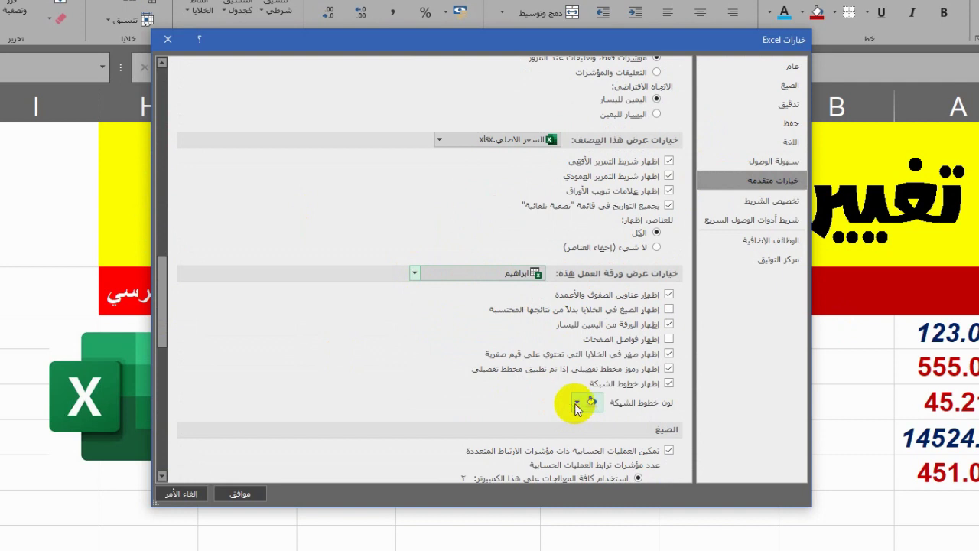
left_click(576, 404)
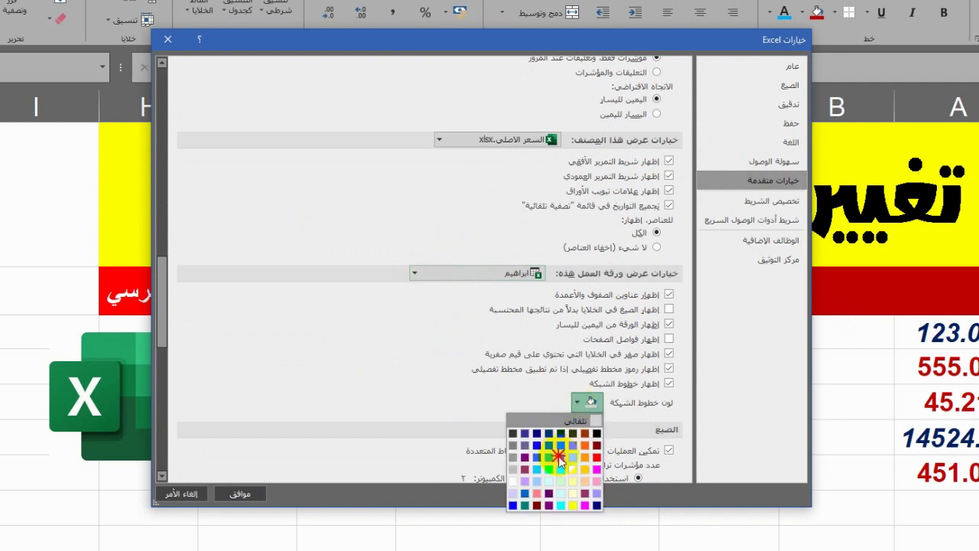
left_click(559, 458)
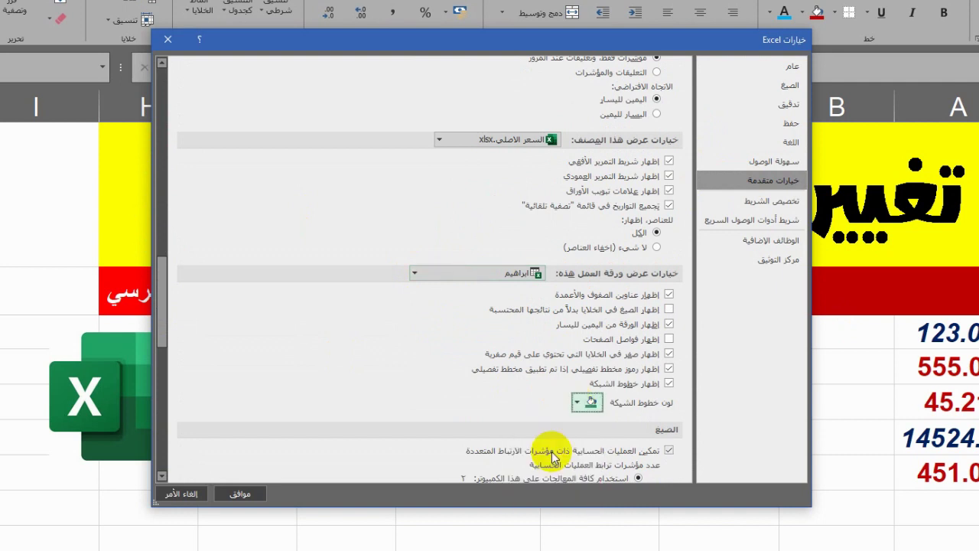
left_click(243, 494)
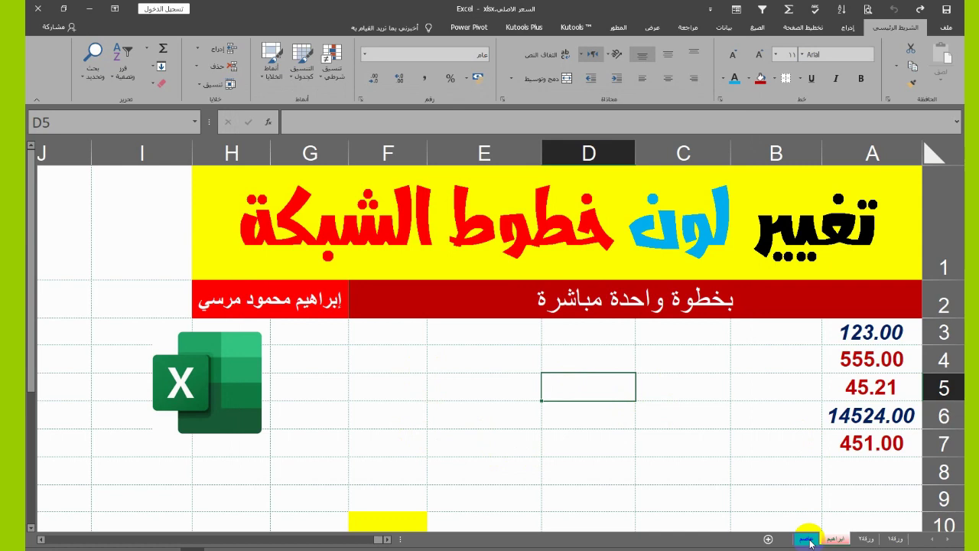
Hide the gridlines on the red-tabbed sheet.
left_click(828, 540)
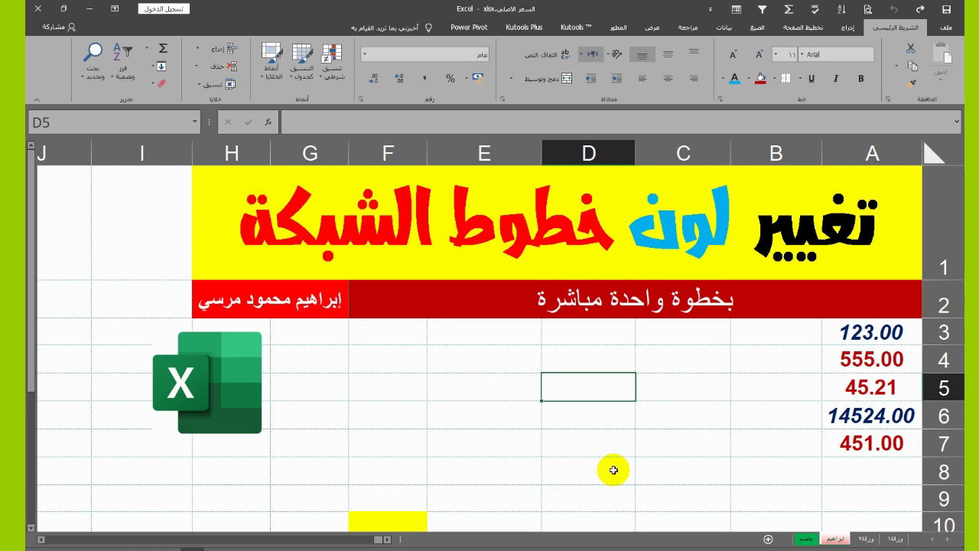
left_click(651, 27)
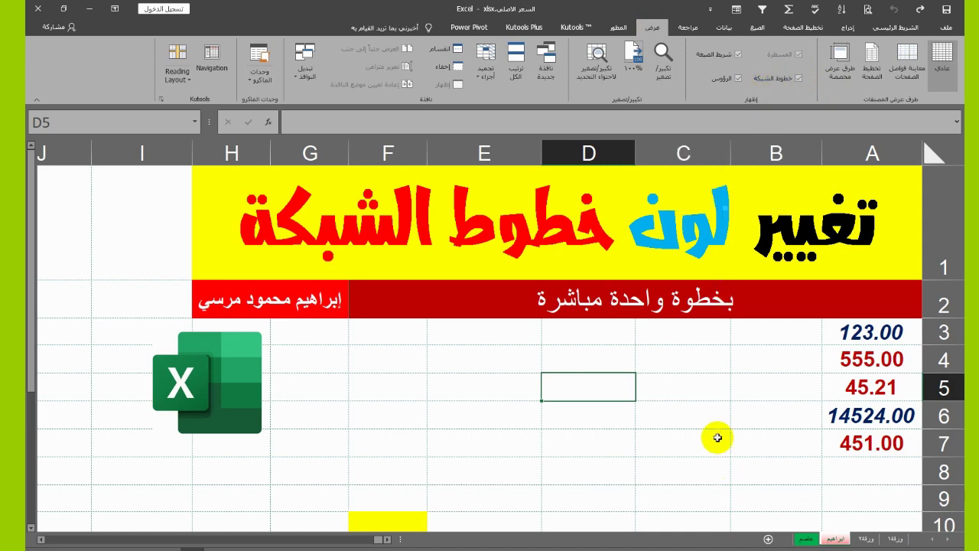
left_click(656, 28)
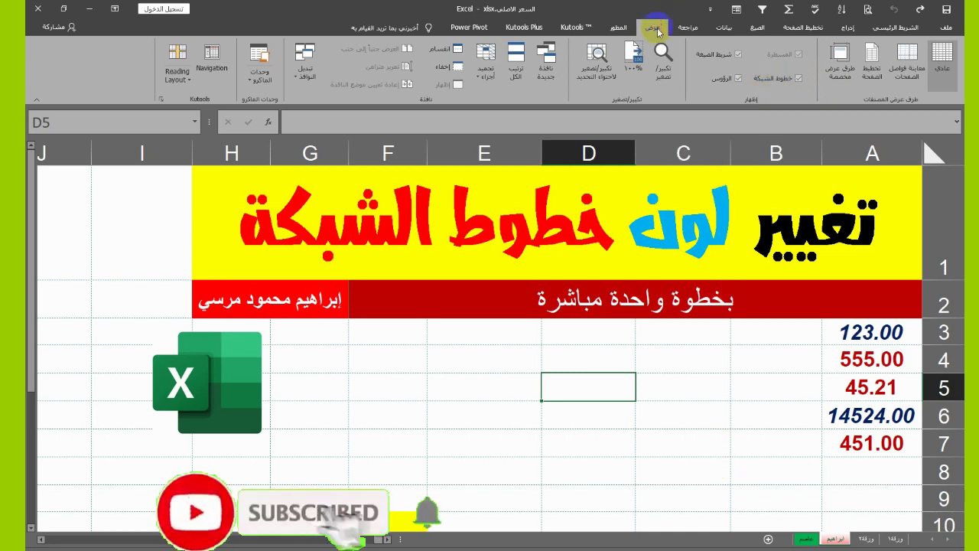
left_click(798, 79)
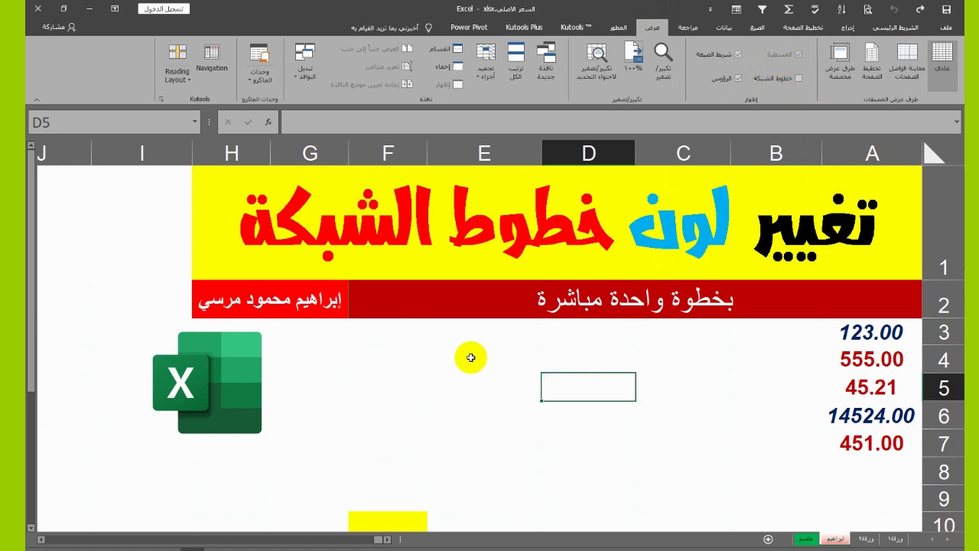
Compare the gridline display by selecting C4:E8 on the red-tabbed sheet and B2:D9 on the green-tabbed sheet.
left_click_drag(485, 359, 714, 468)
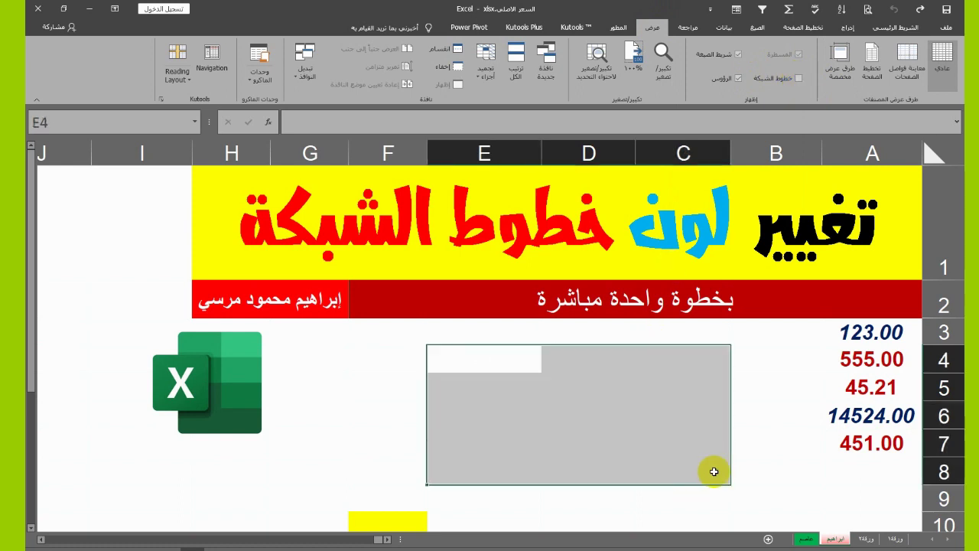
left_click(809, 542)
left_click_drag(478, 220, 730, 446)
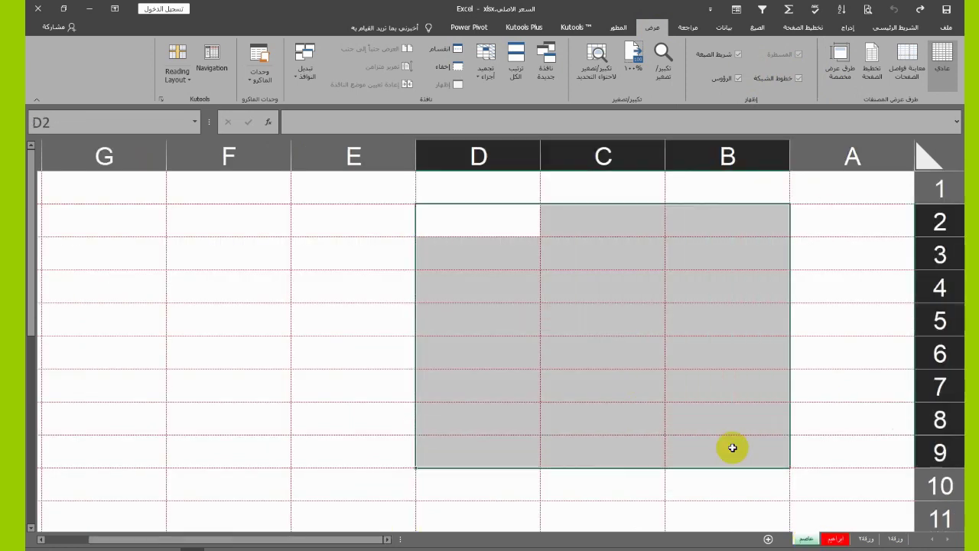
Hide the gridlines on the green-tabbed sheet and show them again, clearing the range selection by selecting cell D4.
left_click(798, 78)
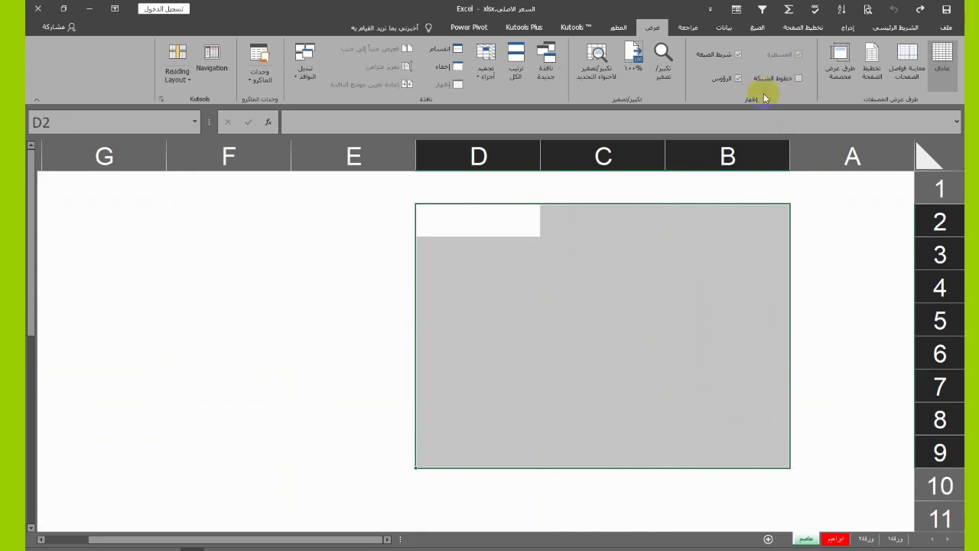
left_click(798, 78)
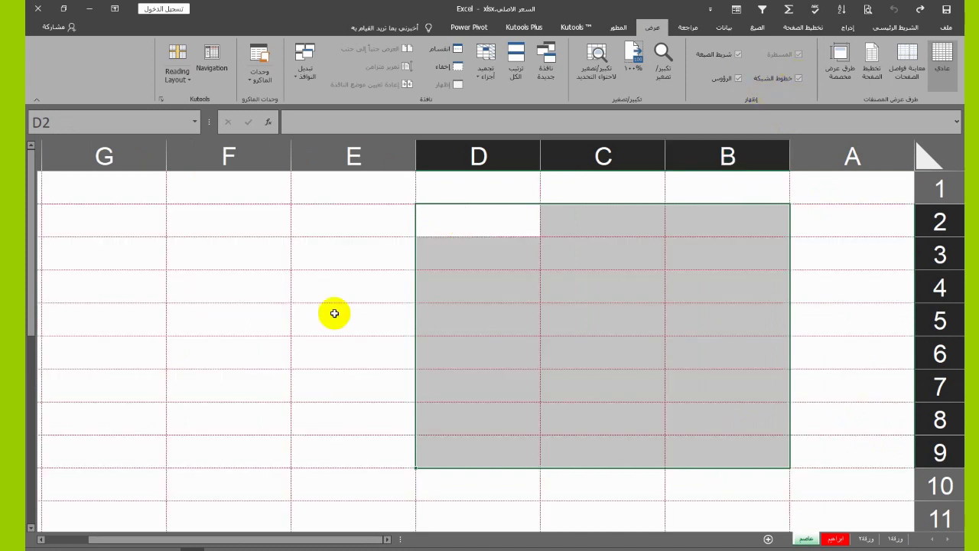
left_click(500, 298)
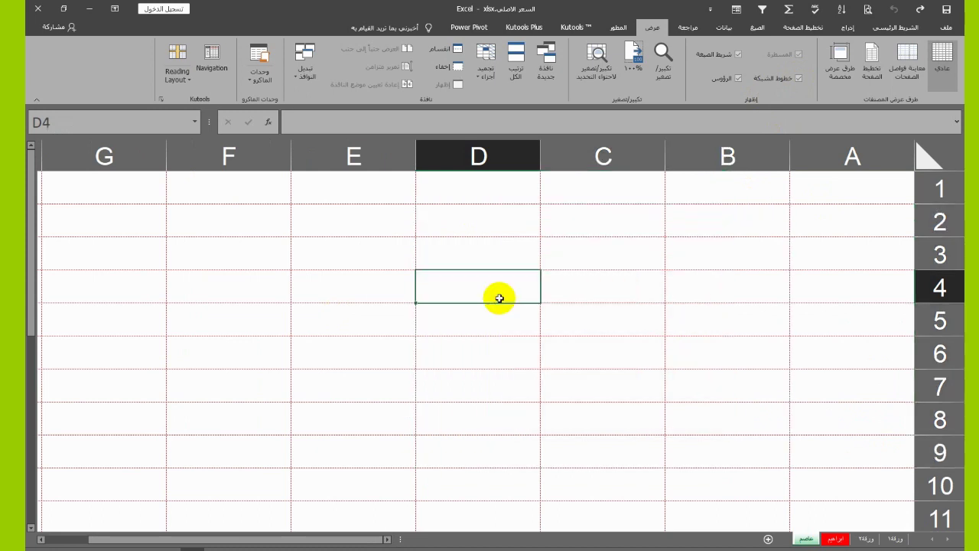
Return to the red-tabbed sheet and select the empty range C4:E7 to examine the area with hidden gridlines.
left_click(833, 537)
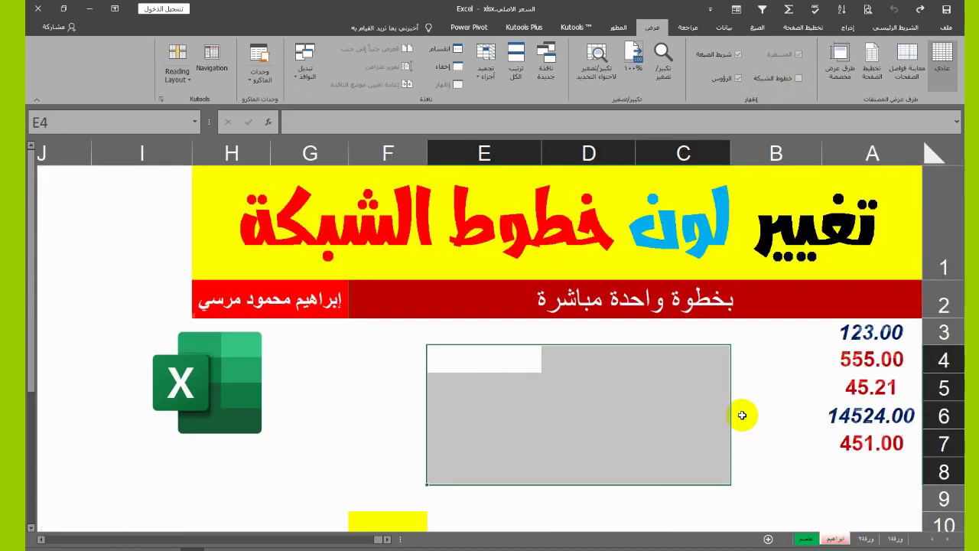
left_click(573, 408)
left_click_drag(490, 358, 667, 457)
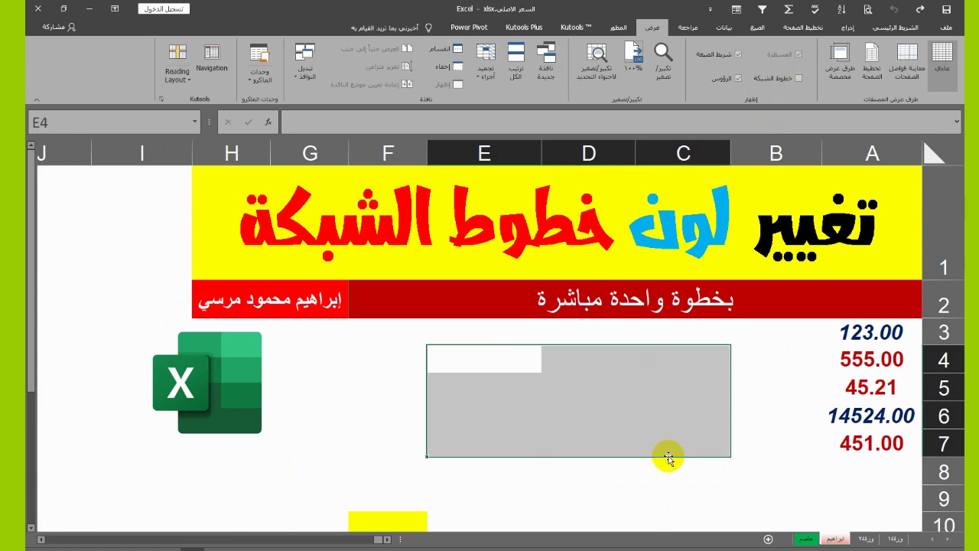